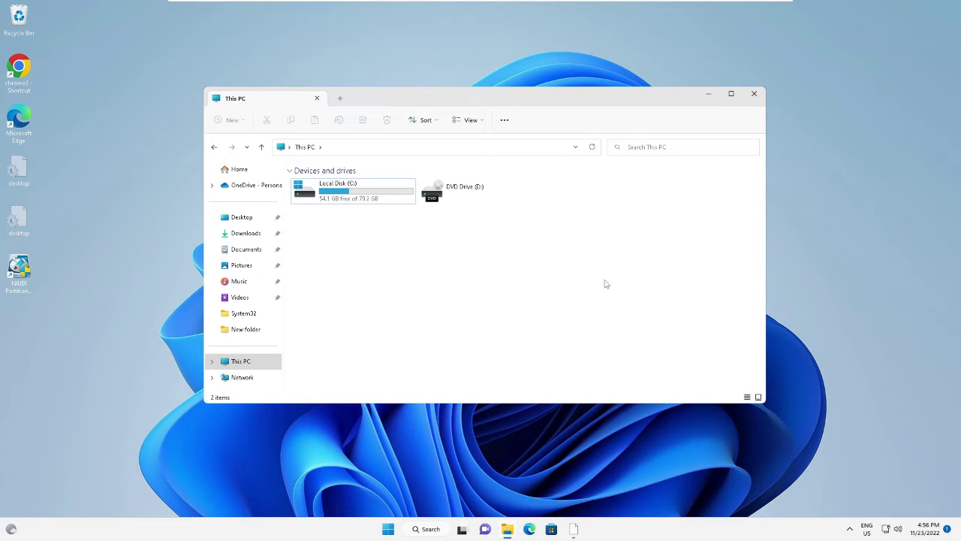
Check the C: drive's space, then go to google.com and search 'google drive download'.
left_click(356, 190)
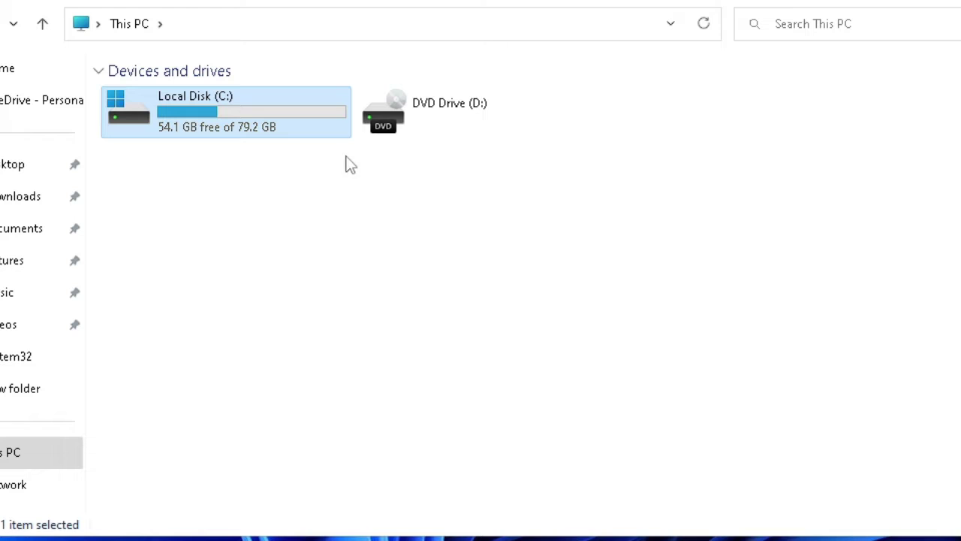
left_click(339, 234)
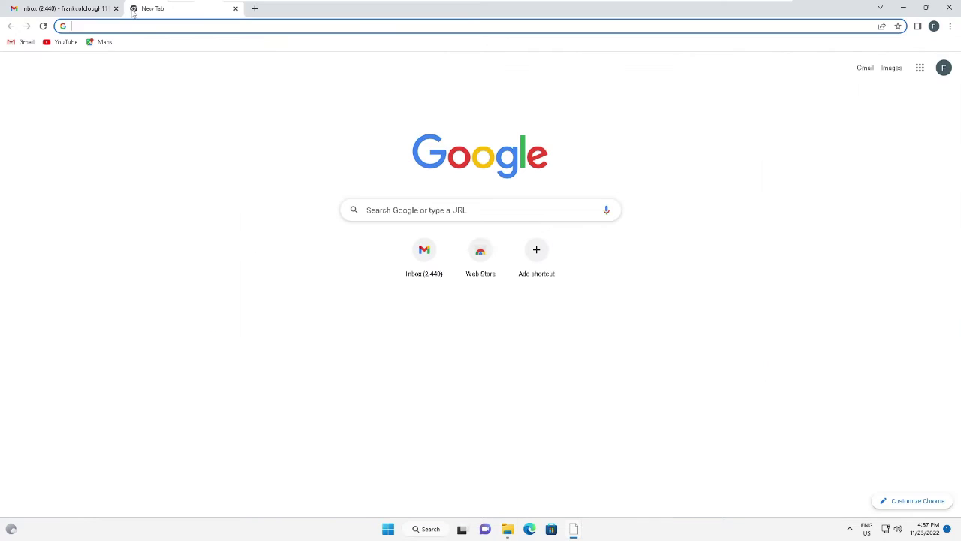
type("go")
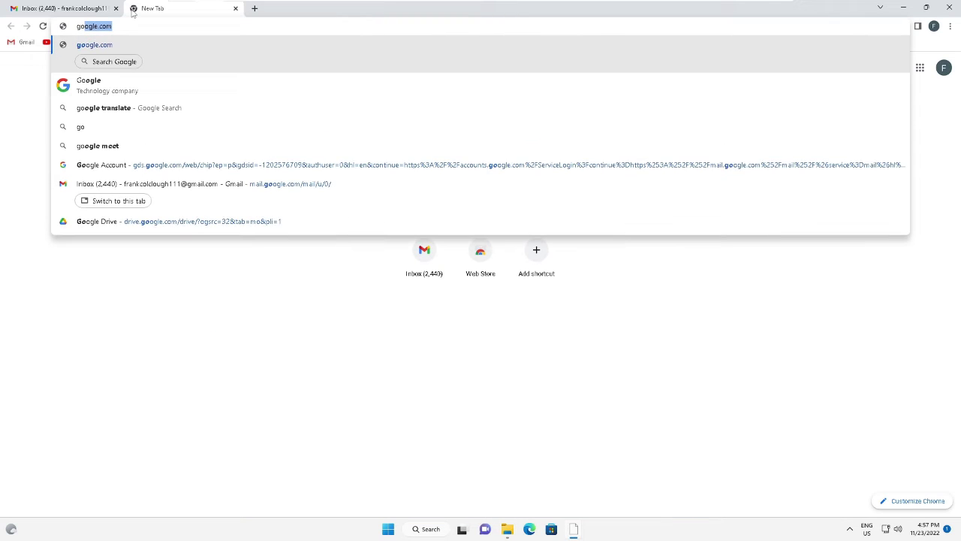
key("Return")
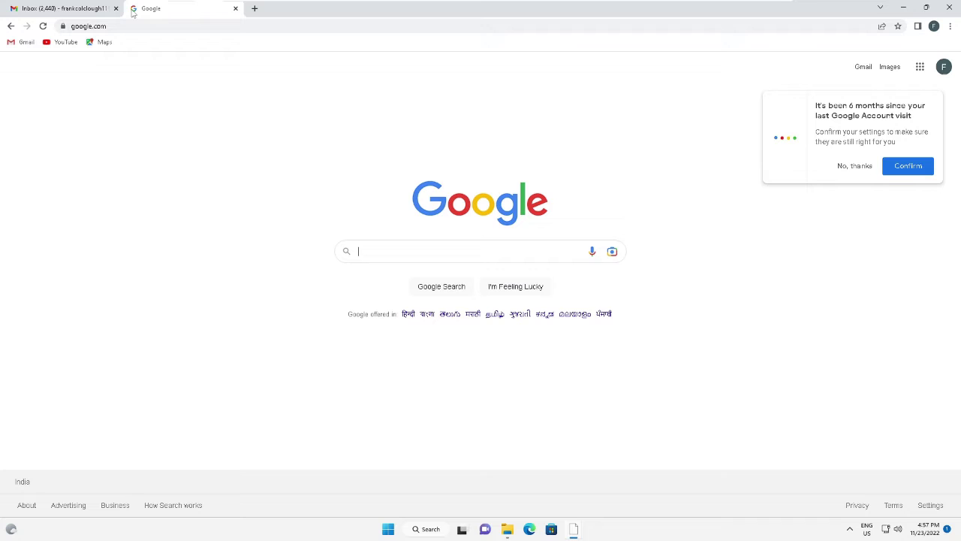
type("google")
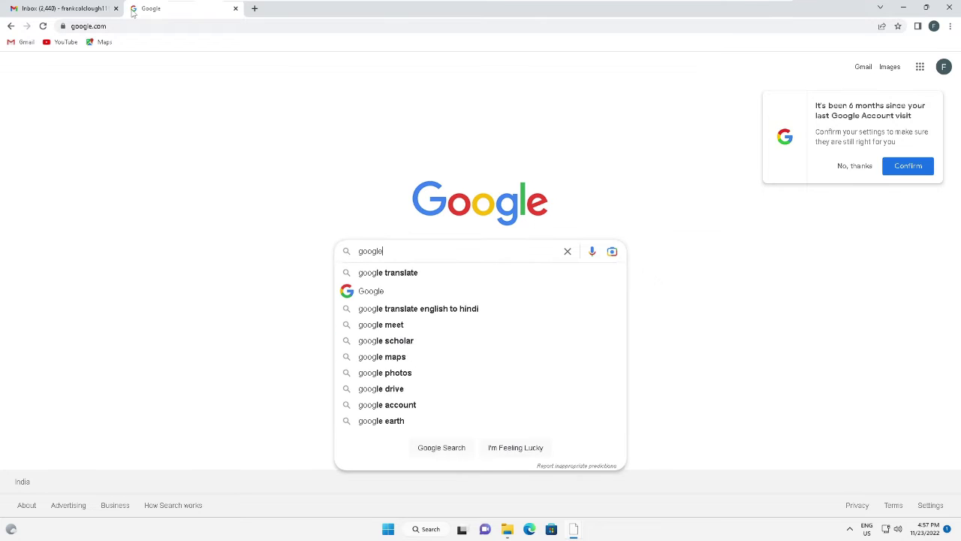
type(" drive download")
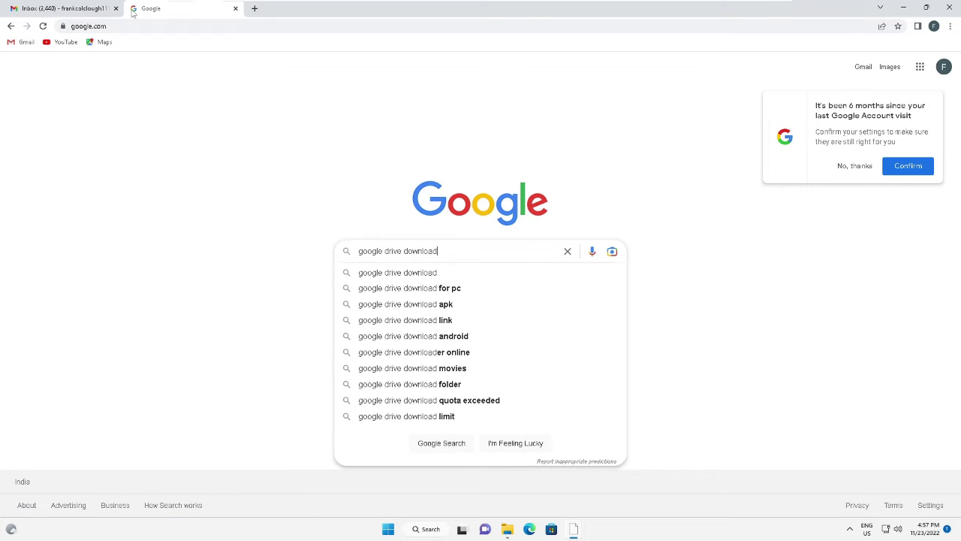
key("Down")
key("Return")
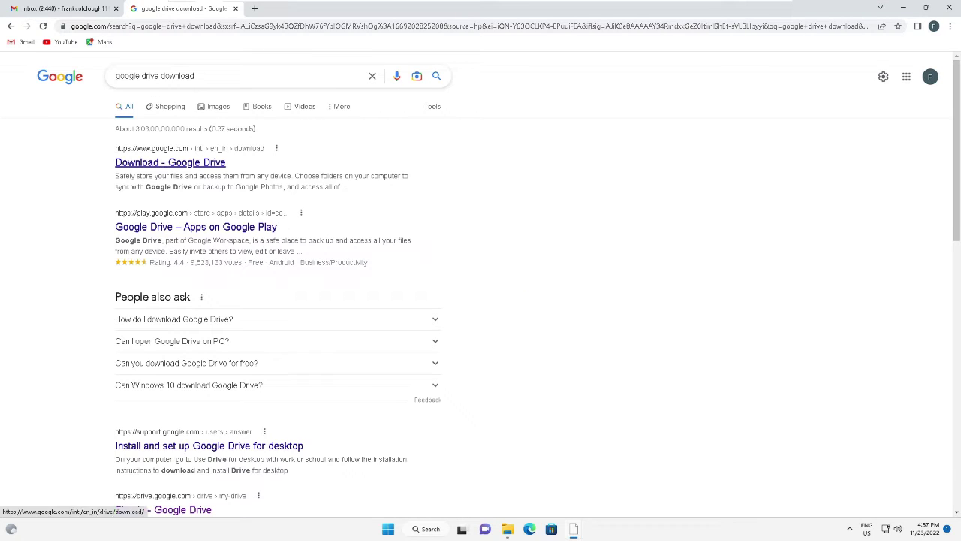
Open the 'Download - Google Drive' result and download the GoogleDriveSetup.exe installer.
left_click(185, 171)
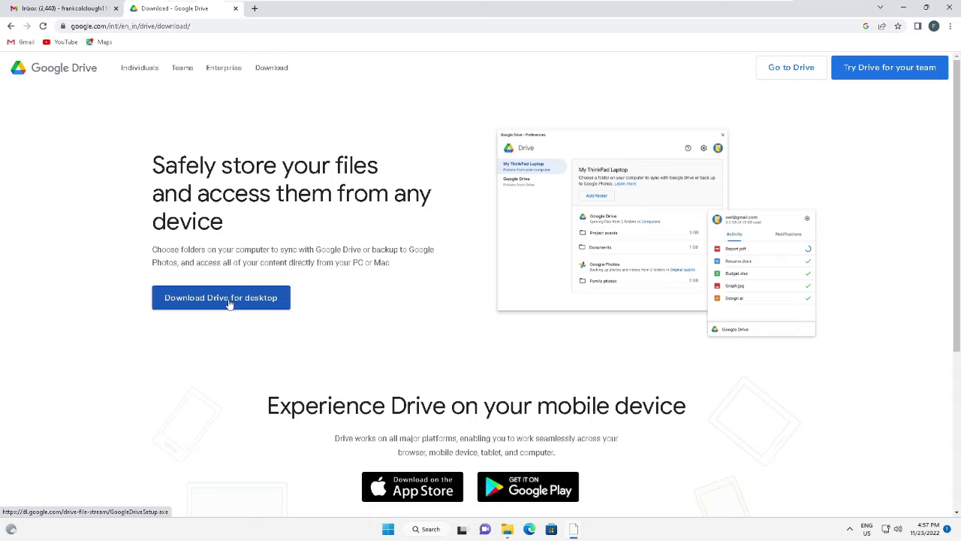
left_click(240, 303)
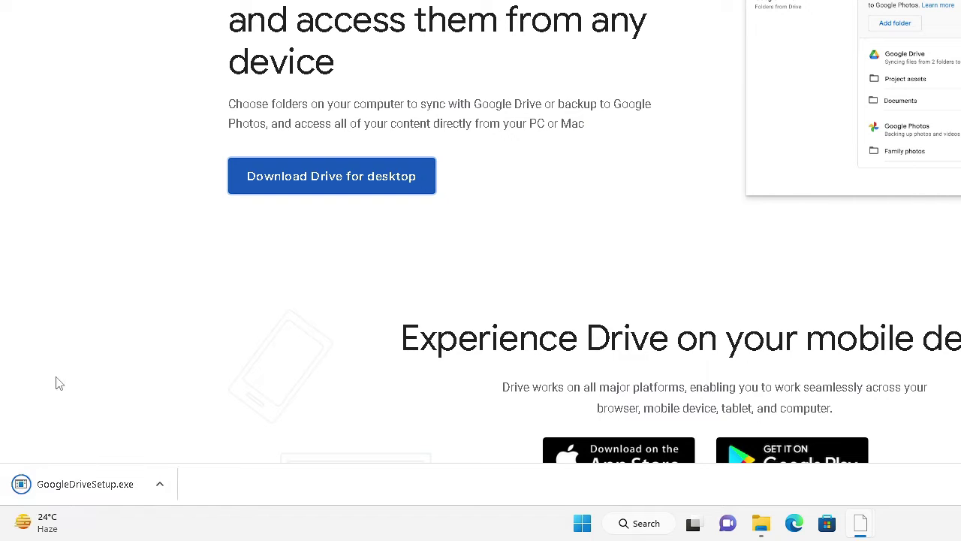
Run GoogleDriveSetup.exe, approve the UAC prompts, and install with a desktop application shortcut.
left_click(104, 493)
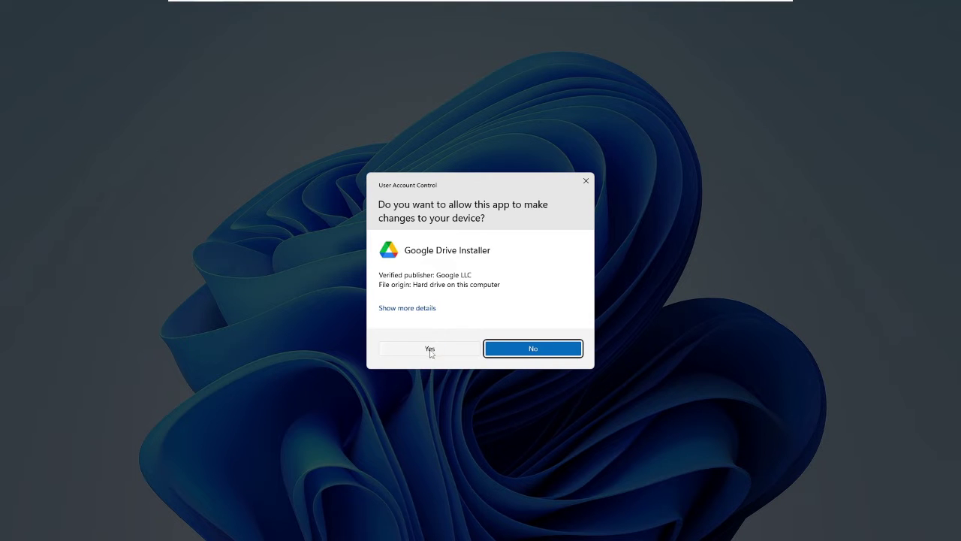
left_click(431, 350)
left_click(432, 349)
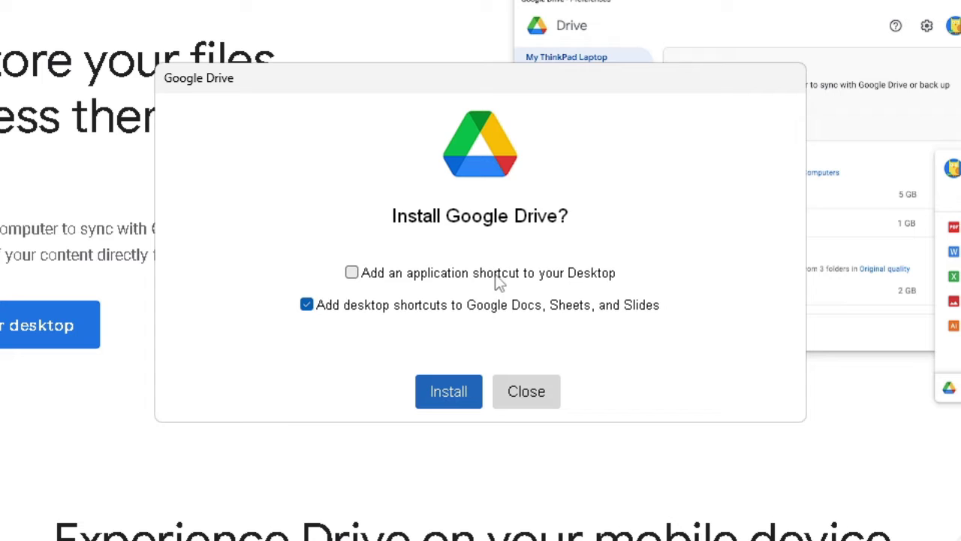
left_click(353, 273)
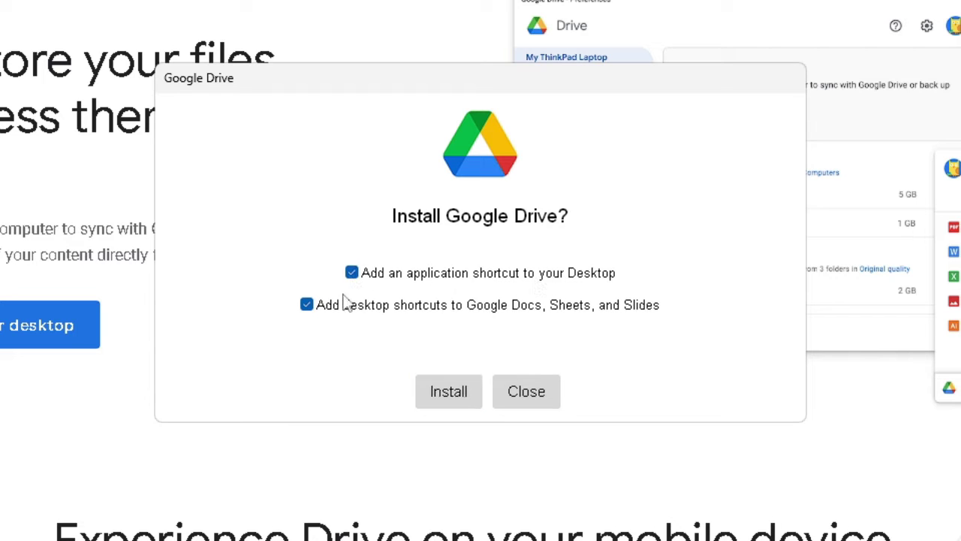
left_click(454, 396)
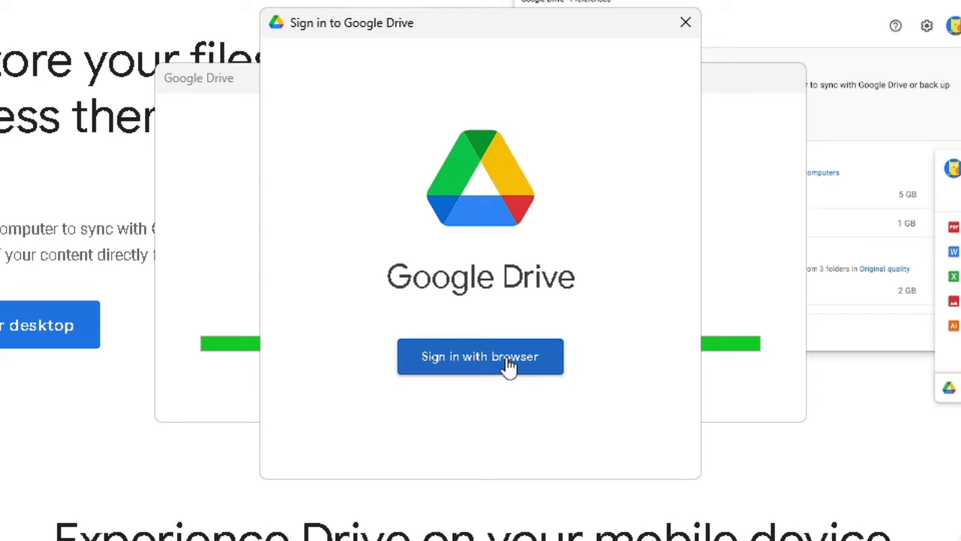
Start the browser sign-in for Drive and dismiss Edge's restore-pages and proxy notices.
left_click(509, 366)
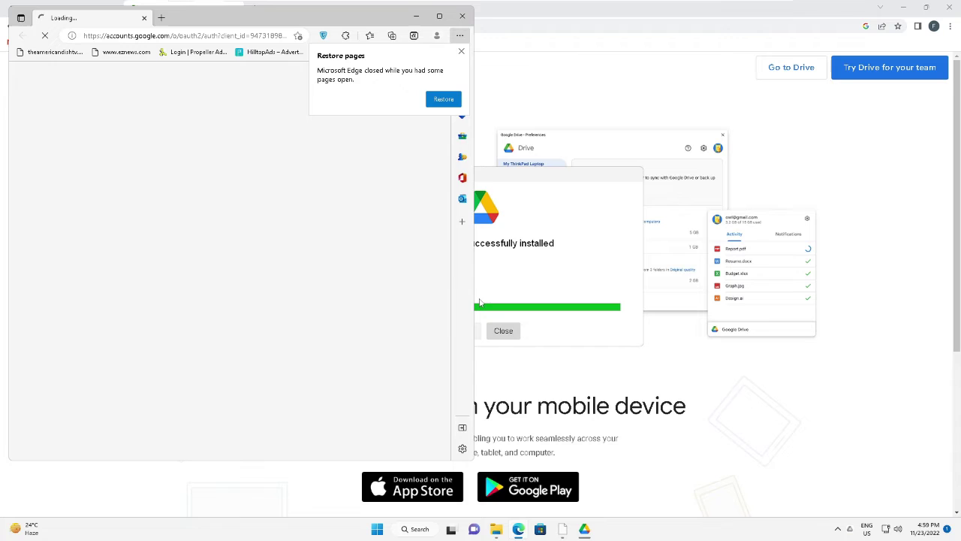
left_click_drag(356, 21, 500, 33)
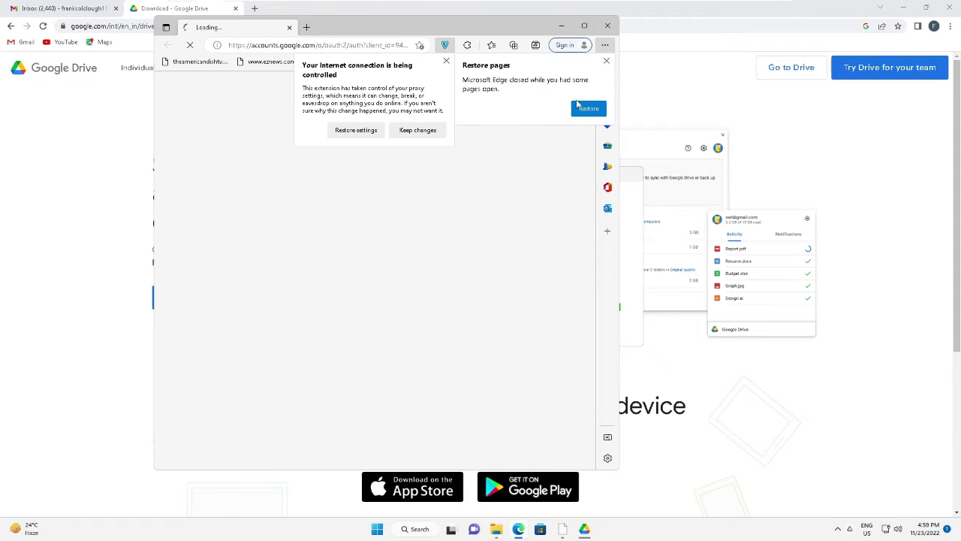
left_click(607, 62)
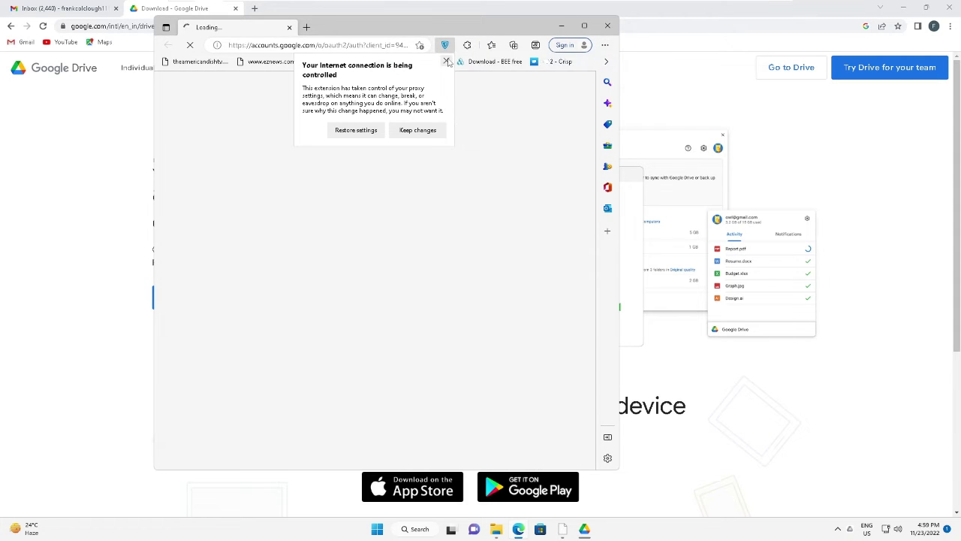
left_click(446, 61)
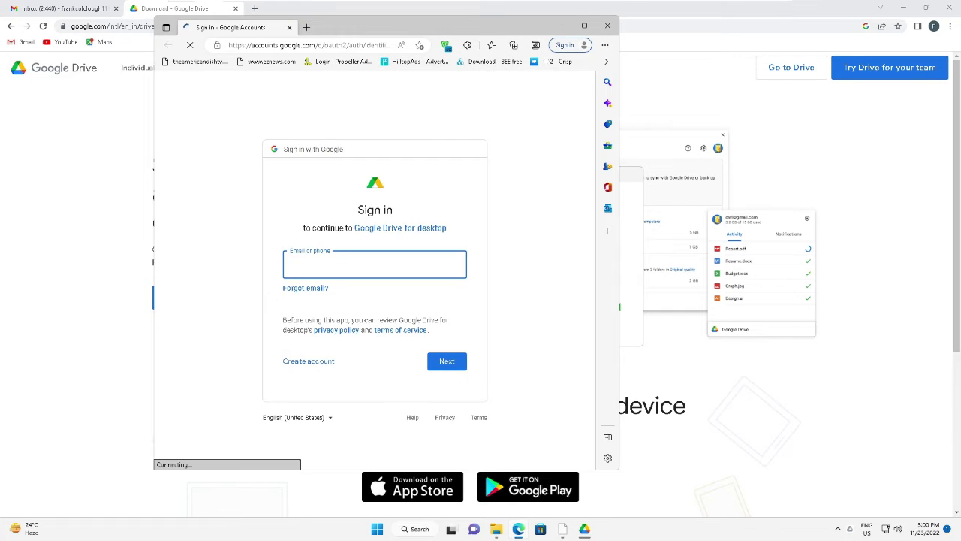
Choose the saved account e-mail, submit the password, confirm Drive sign-in, and close the page.
type("frankc")
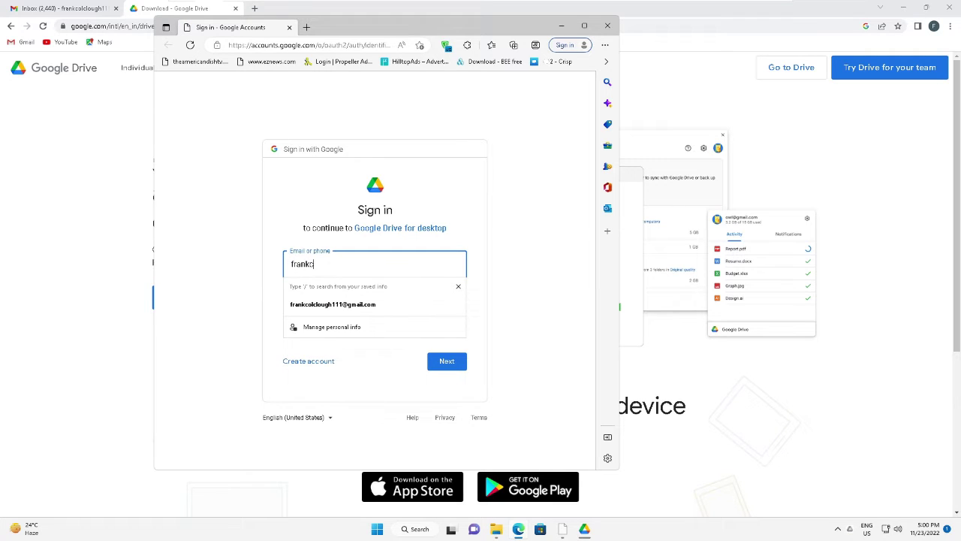
left_click(406, 303)
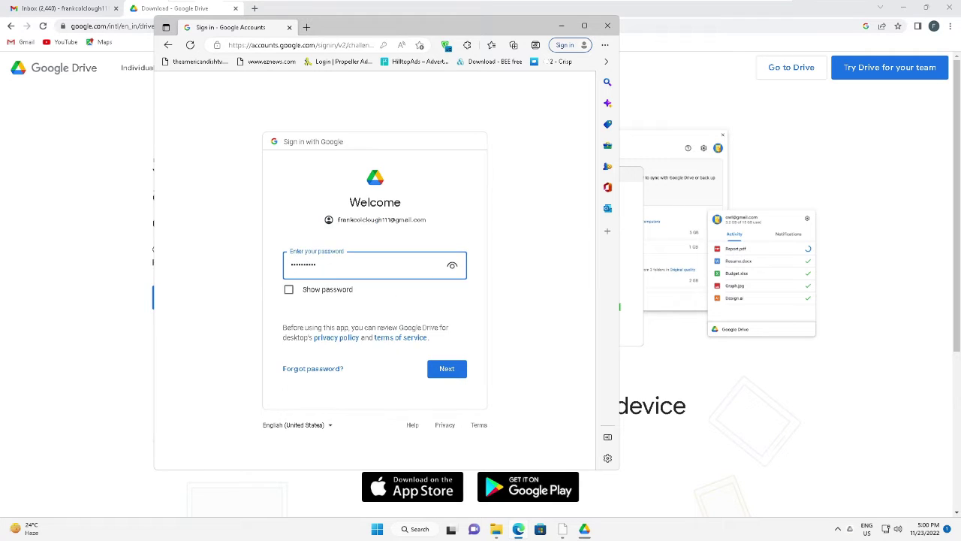
key("Return")
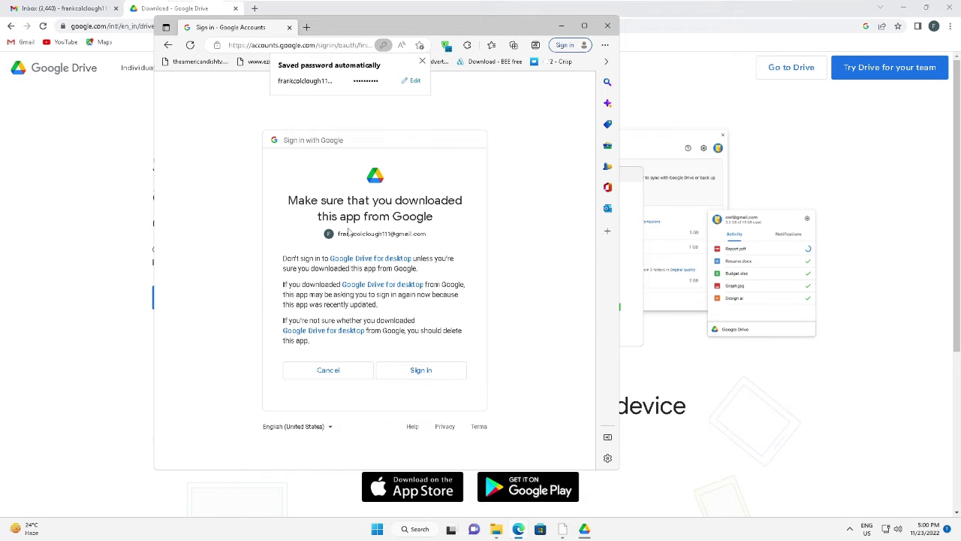
left_click(419, 371)
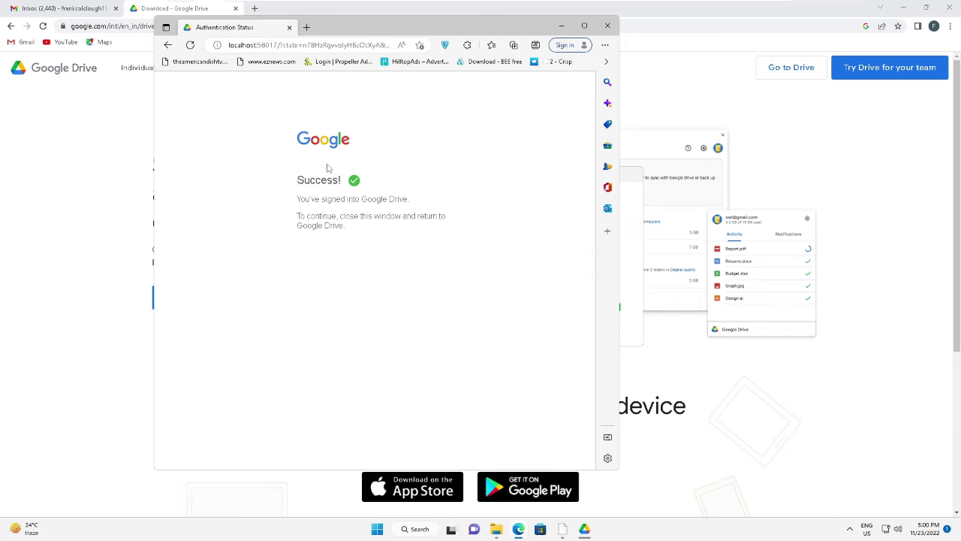
left_click(608, 26)
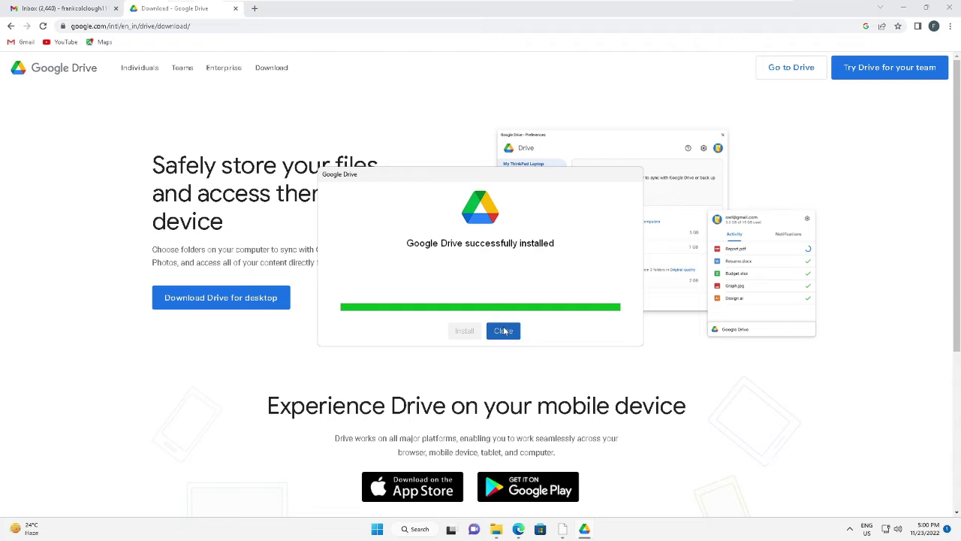
Dismiss the install message and select Google Drive (G:) in This PC, showing 14.5 GB free.
left_click(503, 330)
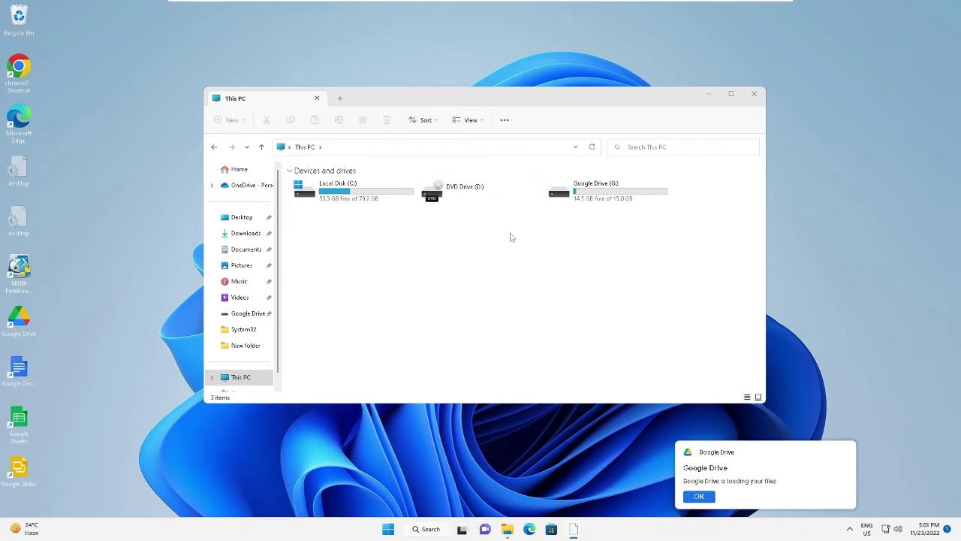
left_click(903, 7)
left_click(591, 196)
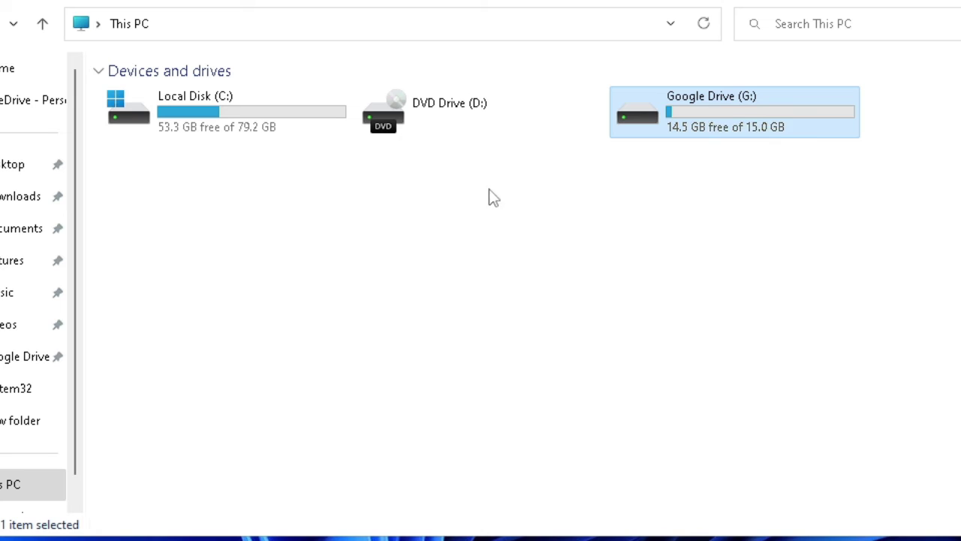
left_click(489, 188)
left_click(702, 113)
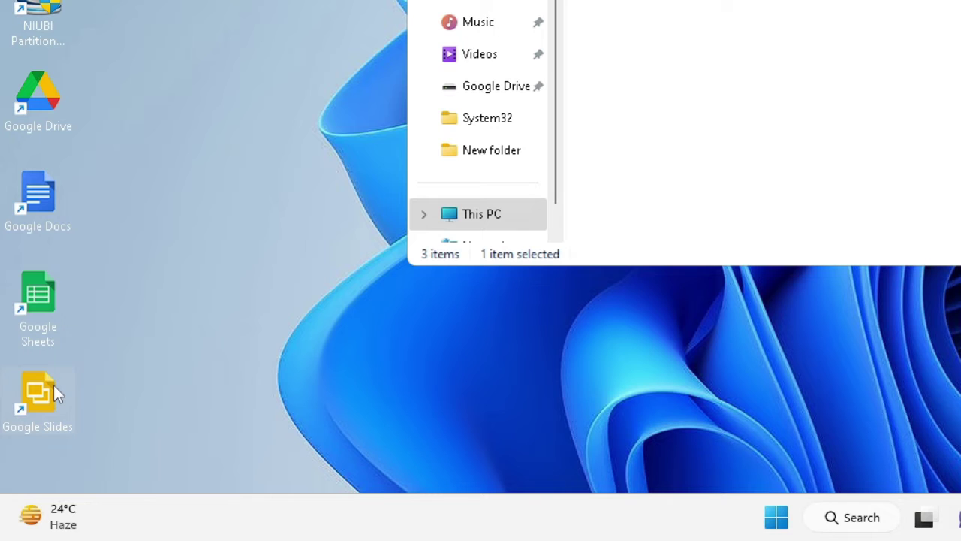
left_click(907, 8)
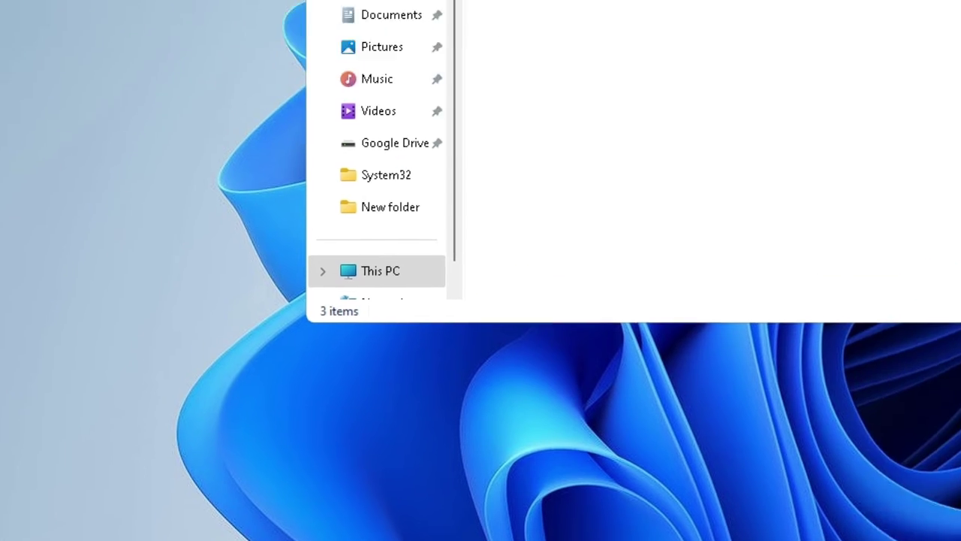
double_click(740, 117)
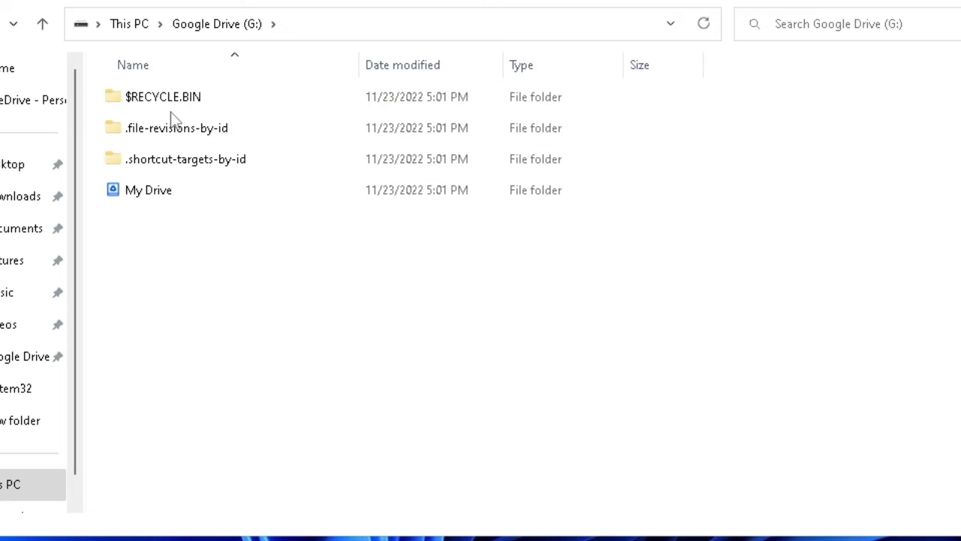
left_click(142, 193)
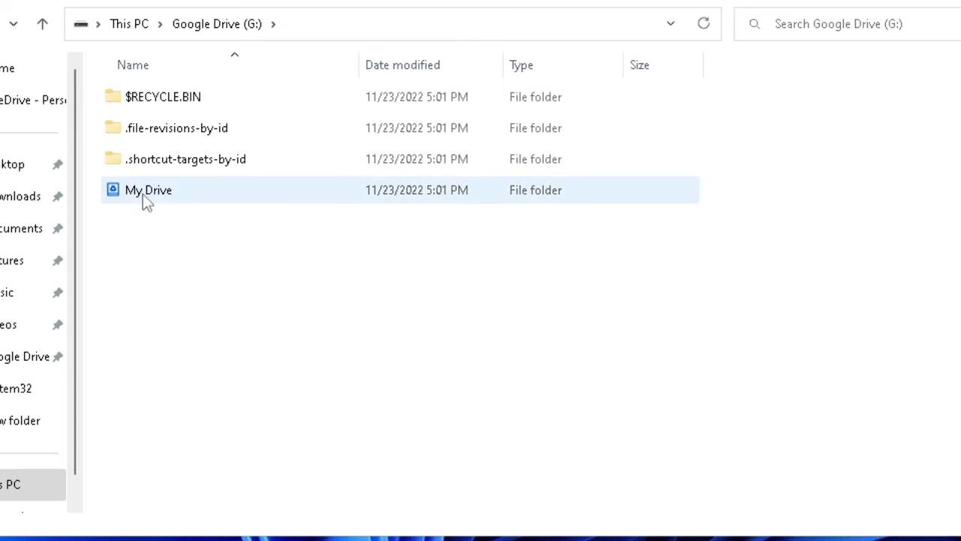
double_click(180, 195)
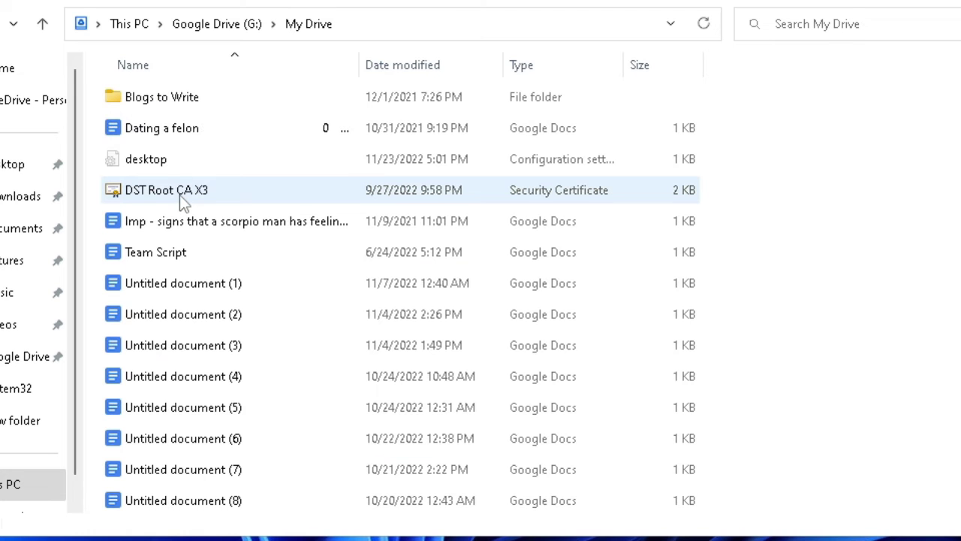
scroll(165, 248, "down", 7)
scroll(217, 189, "down", 13)
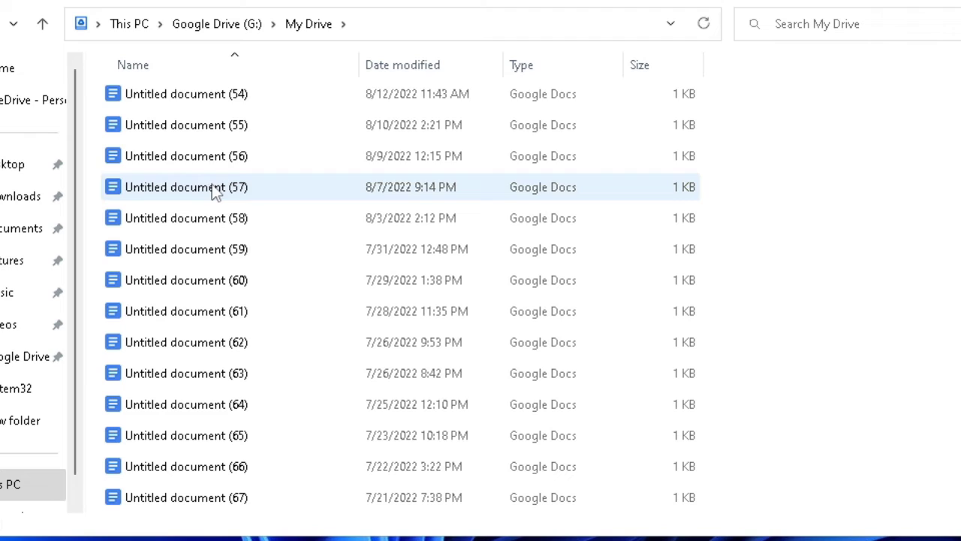
key("alt+Up")
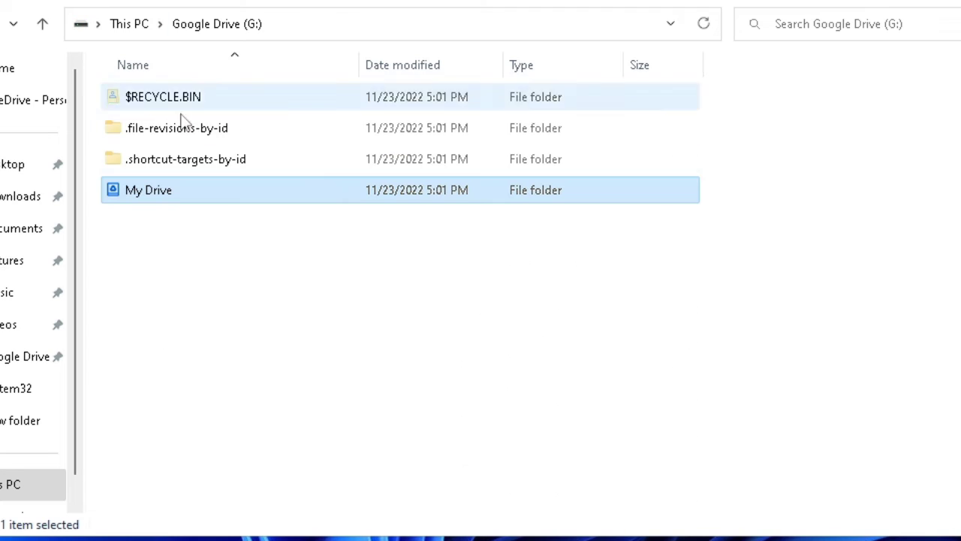
key("alt+Up")
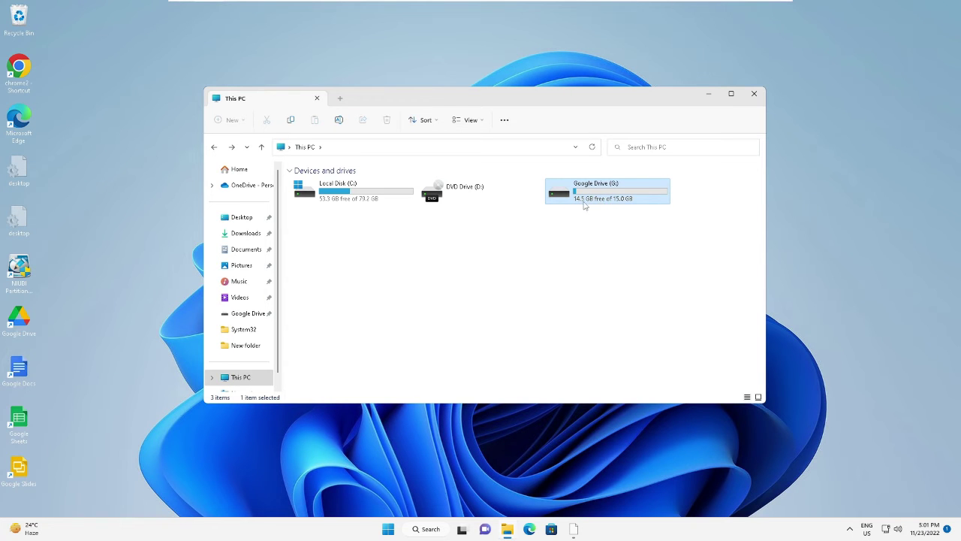
mouse_move(594, 202)
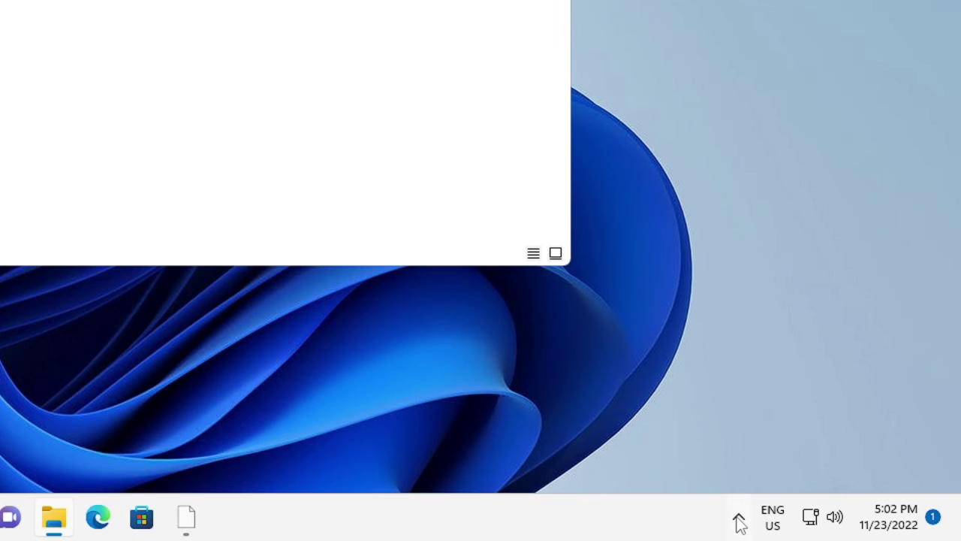
Open Google Drive Preferences through the system-tray Drive icon's settings menu.
left_click(737, 517)
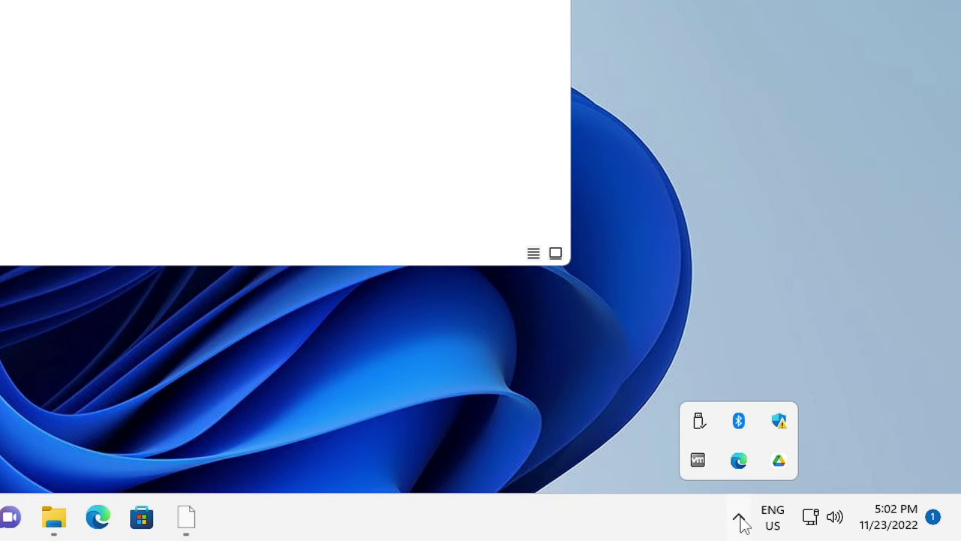
left_click(780, 462)
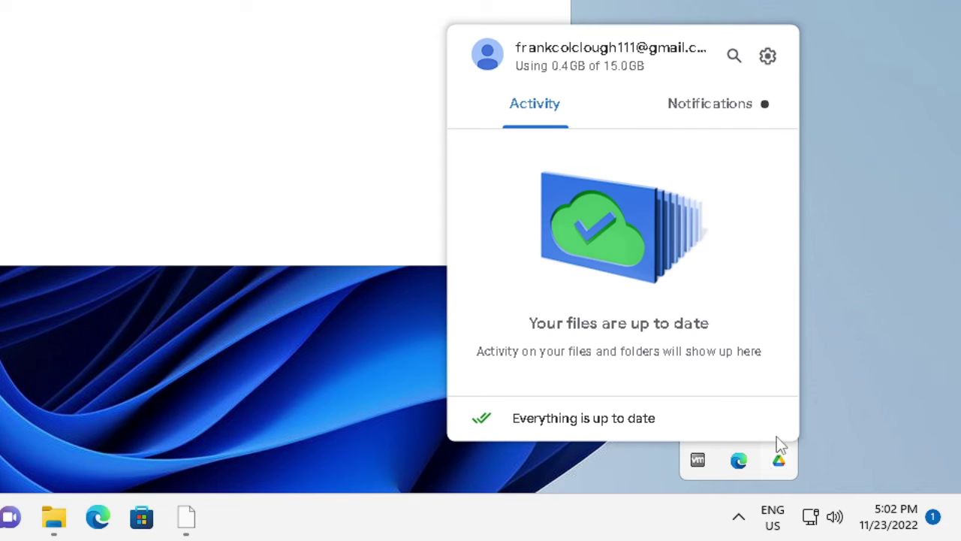
left_click(767, 62)
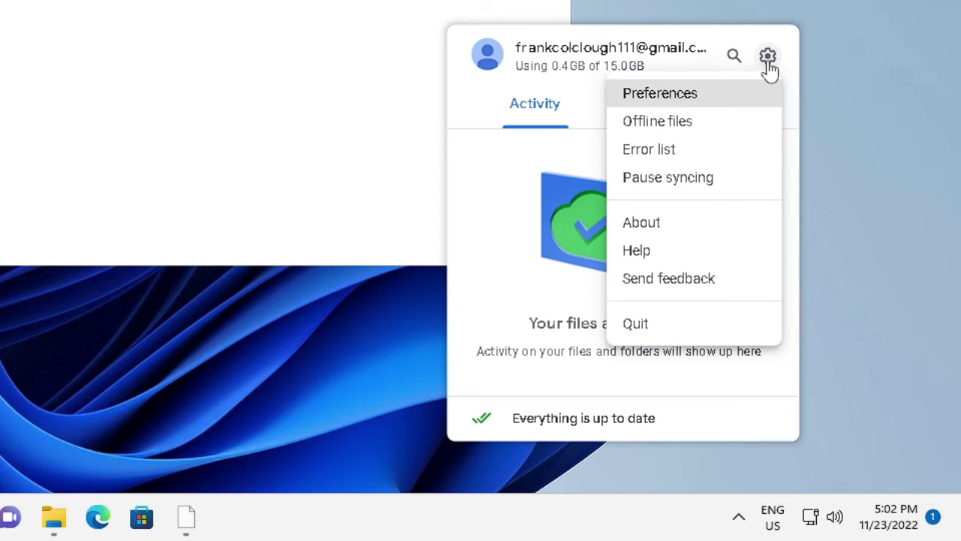
left_click(675, 98)
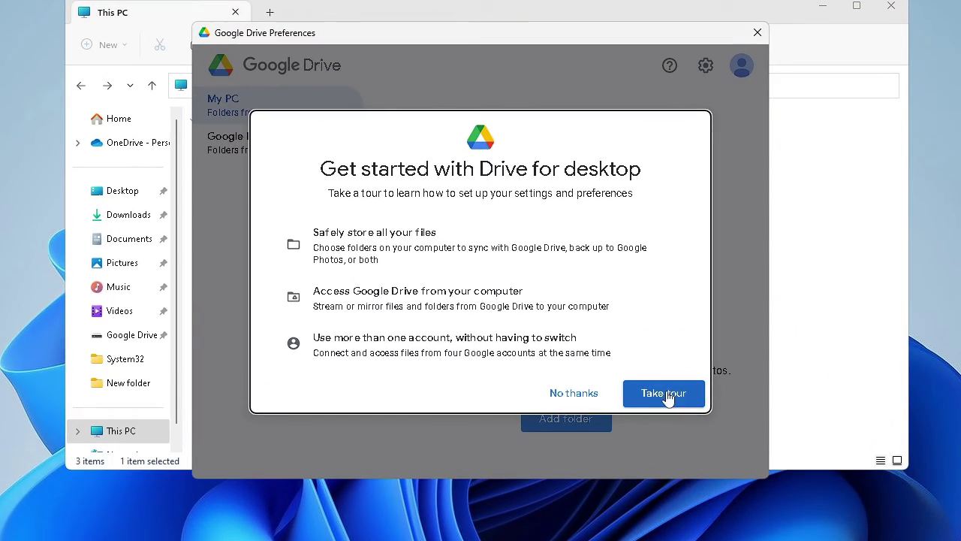
Skip the getting-started tour and bring up the Google Drive settings page in Preferences.
left_click(575, 391)
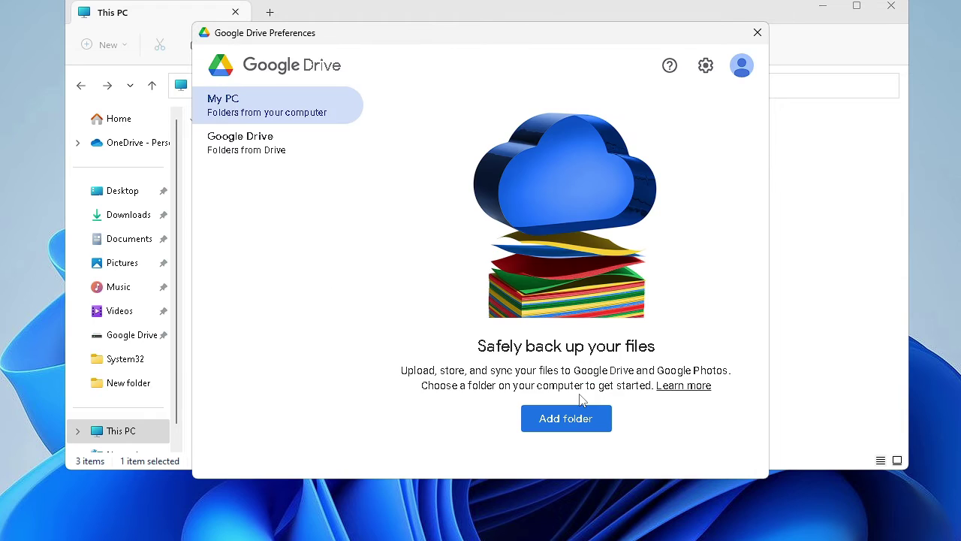
left_click(706, 66)
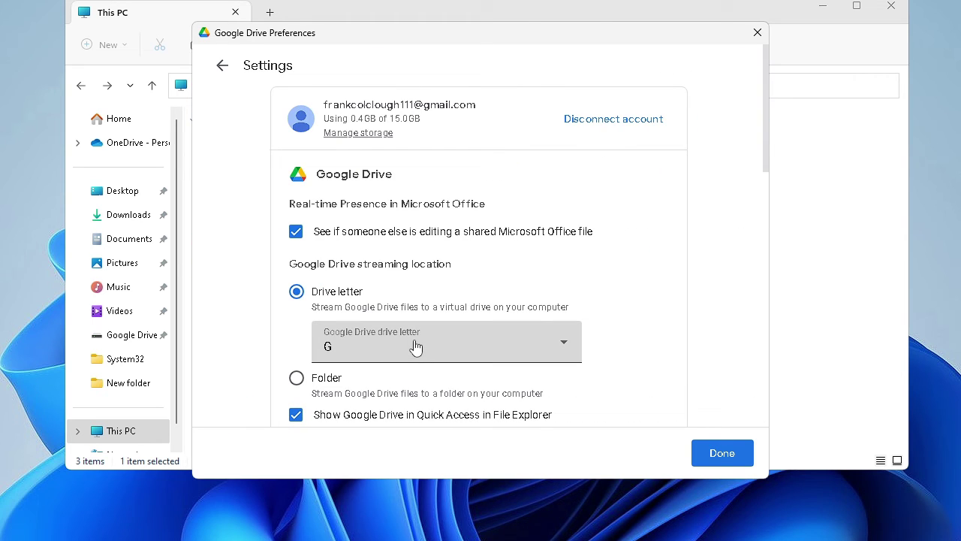
left_click_drag(599, 34, 353, 56)
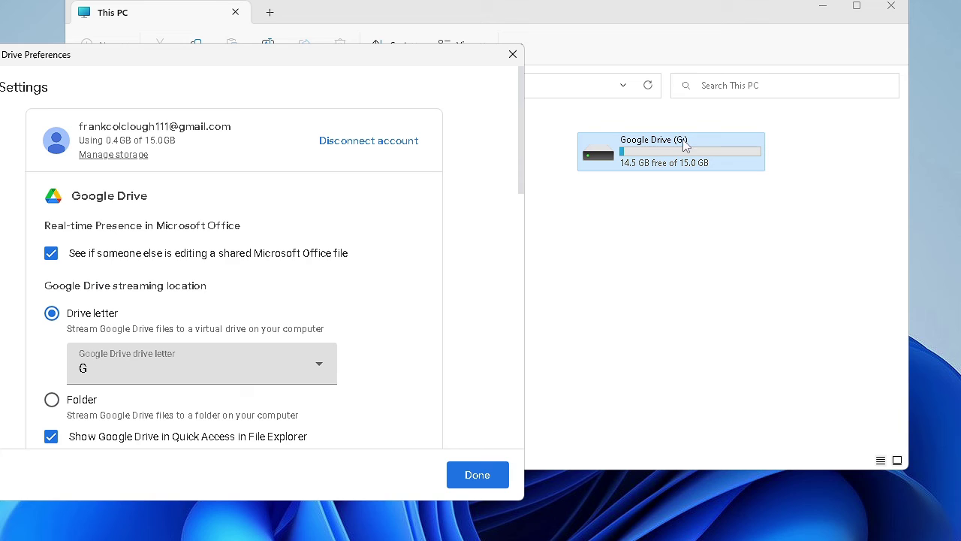
Change the Google Drive drive letter from G to E and save.
left_click(235, 380)
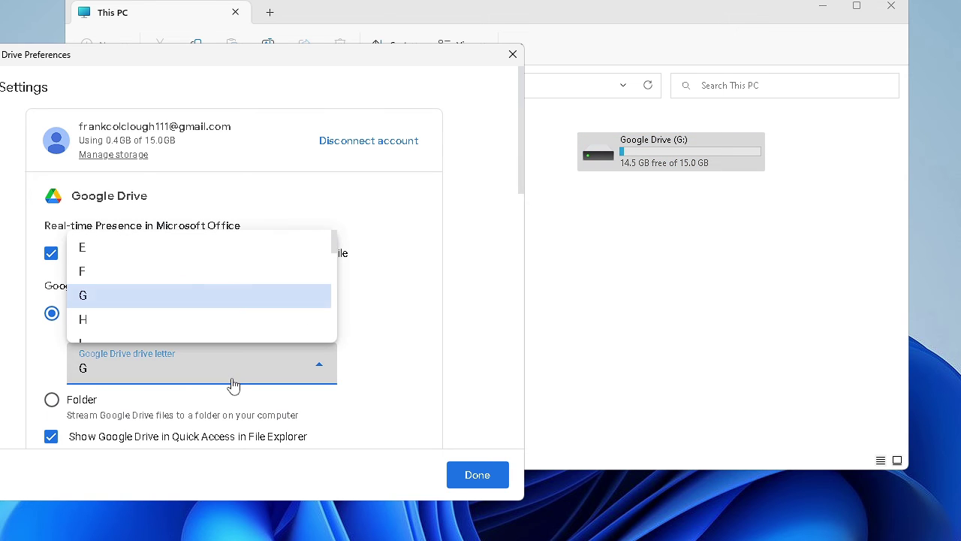
scroll(150, 283, "down", 1)
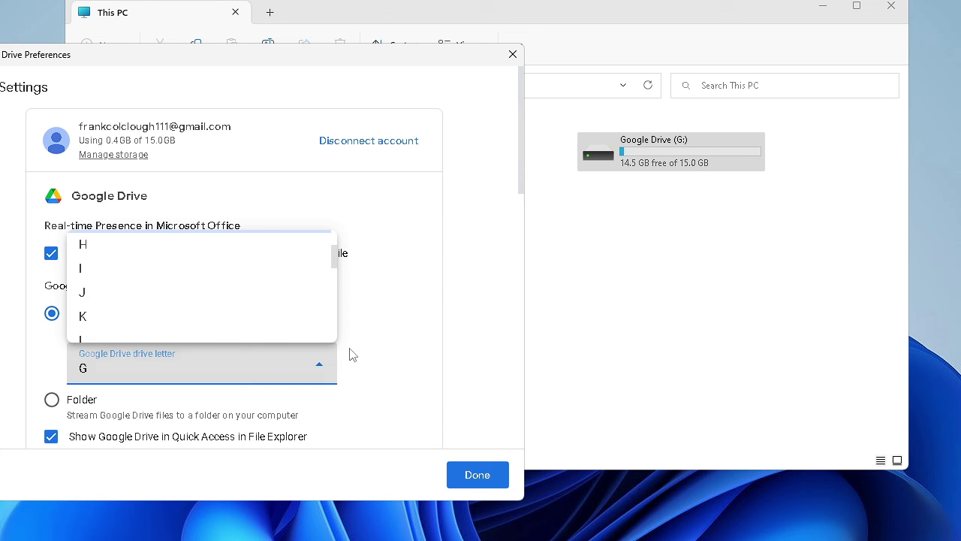
left_click(410, 356)
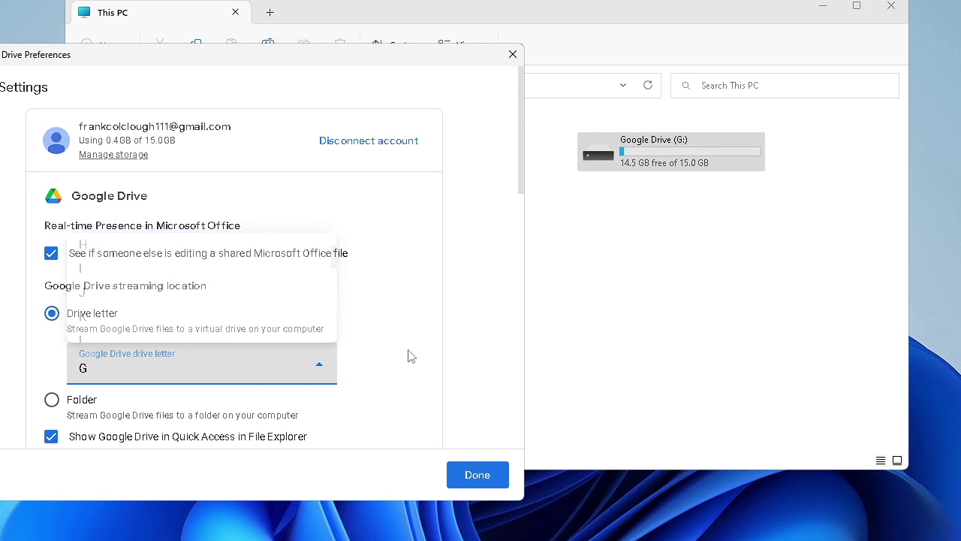
left_click(308, 376)
scroll(159, 274, "up", 1)
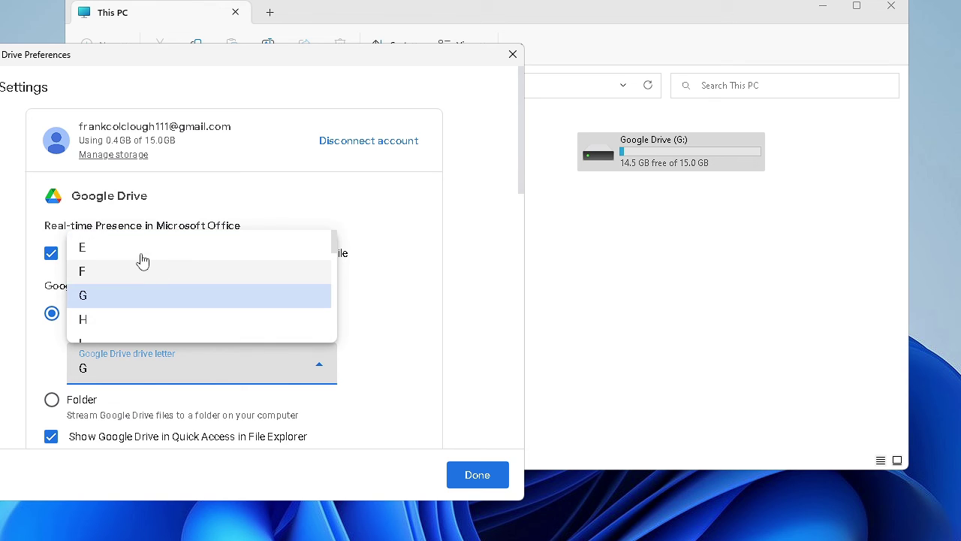
left_click(145, 253)
left_click(480, 479)
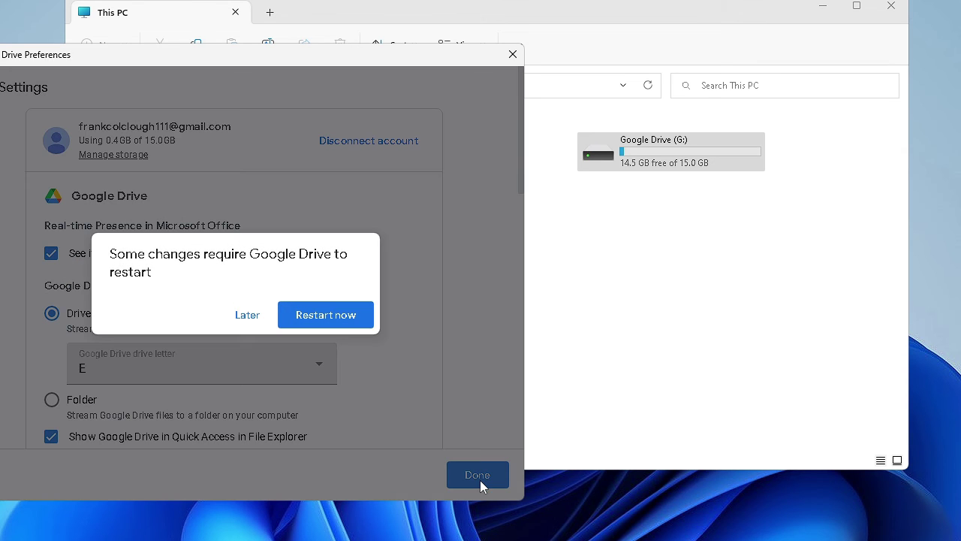
Restart Google Drive and confirm This PC now lists Google Drive as drive E.
left_click(315, 315)
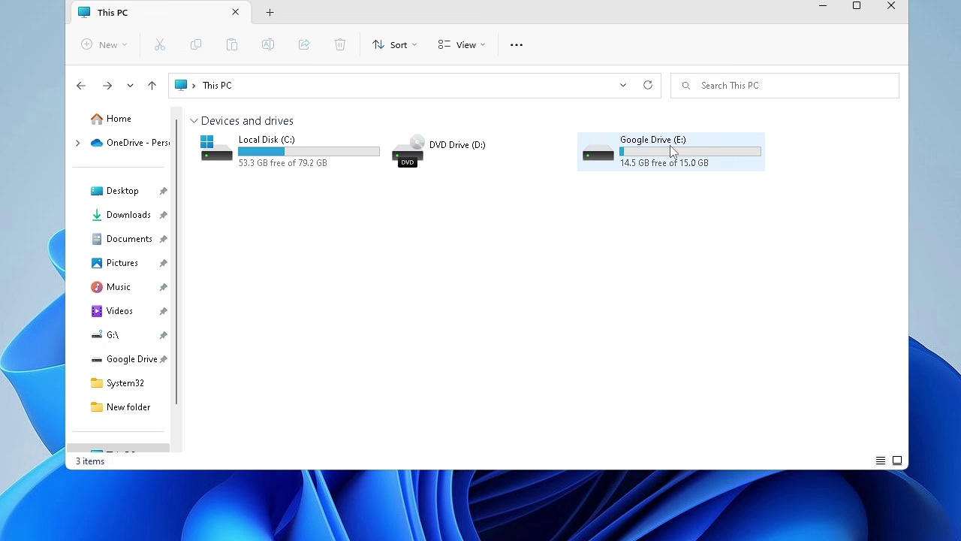
mouse_move(672, 151)
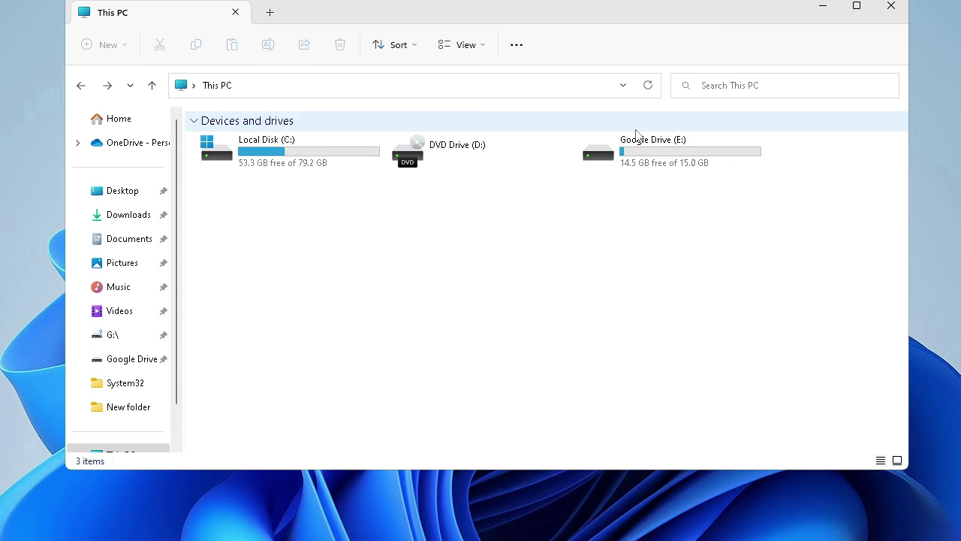